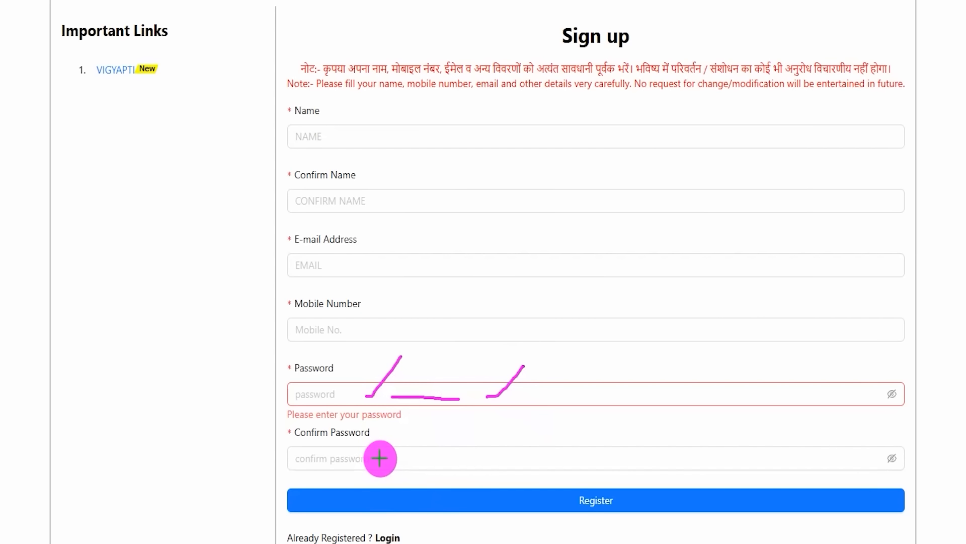
{"action": "left_click_drag", "start_coordinate": [380, 457], "coordinate": [408, 422]}
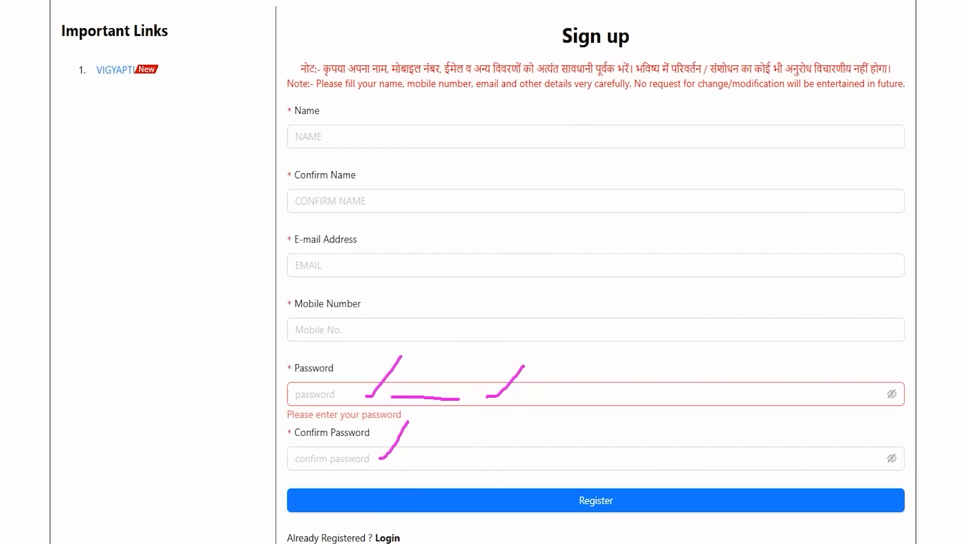
{"action": "left_click_drag", "start_coordinate": [690, 309], "coordinate": [623, 479]}
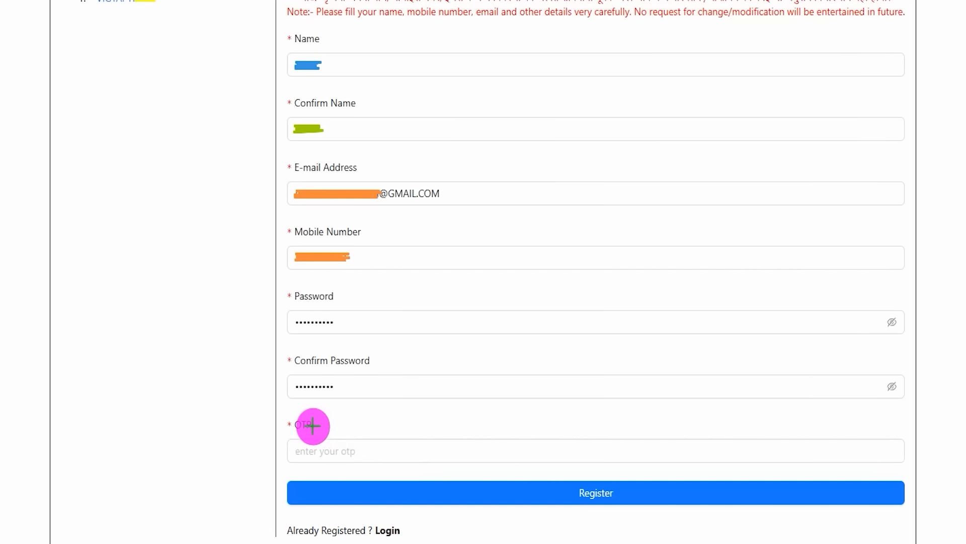
{"action": "left_click_drag", "start_coordinate": [296, 430], "coordinate": [318, 427]}
{"action": "left_click_drag", "start_coordinate": [389, 453], "coordinate": [434, 401]}
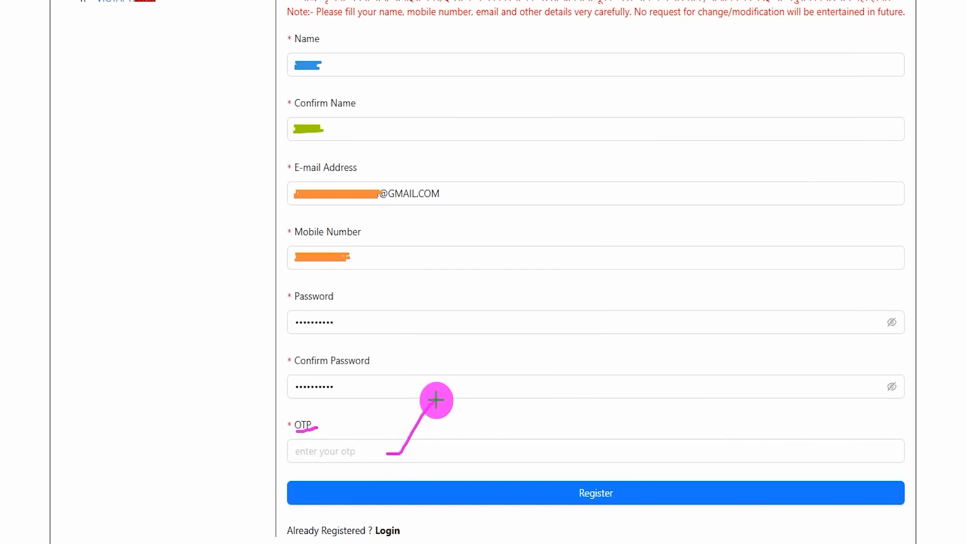
{"action": "left_click_drag", "start_coordinate": [433, 451], "coordinate": [535, 454]}
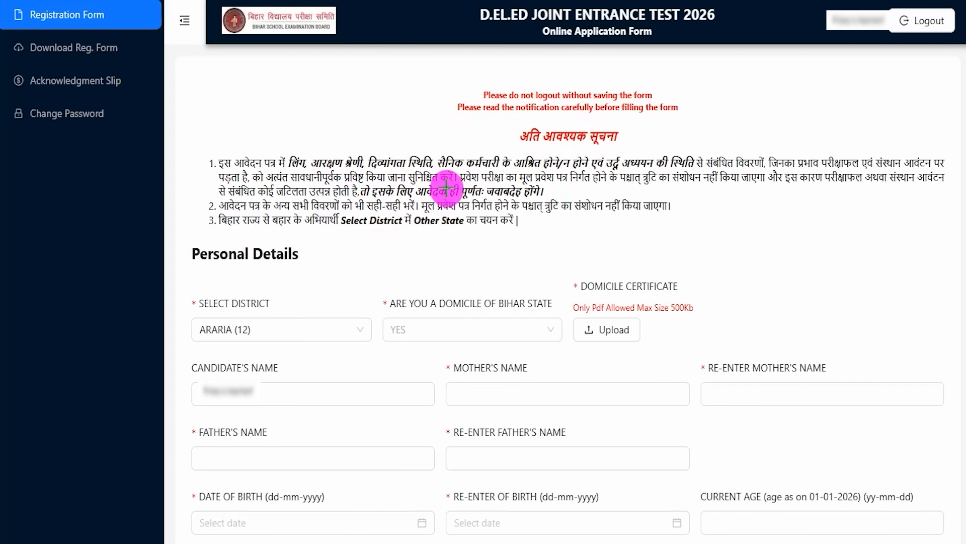
{"action": "left_click_drag", "start_coordinate": [377, 128], "coordinate": [420, 77]}
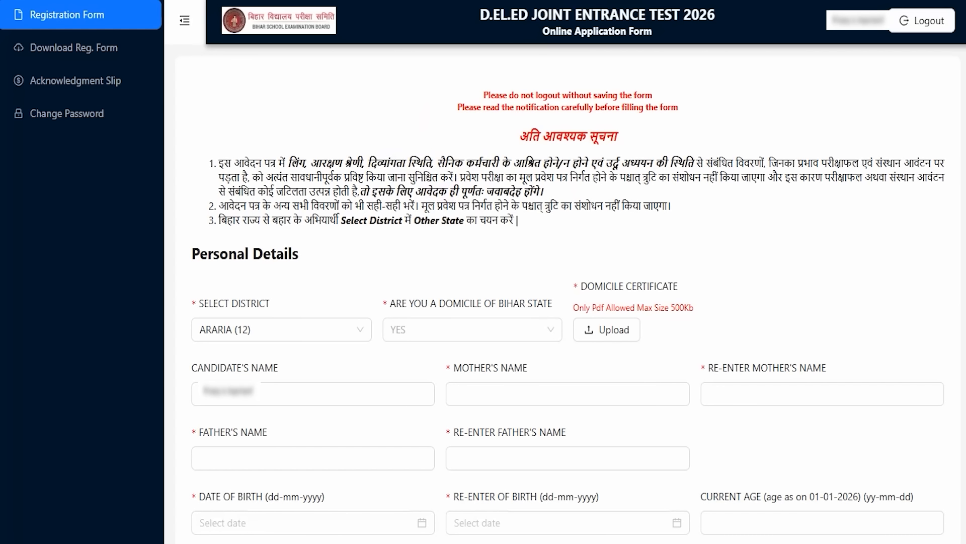
- Look through the district options and review the Bihar domicile question and the domicile certificate upload requirements
{"action": "left_click", "coordinate": [282, 329]}
{"action": "scroll", "coordinate": [255, 427], "scroll_direction": "down", "scroll_amount": 5}
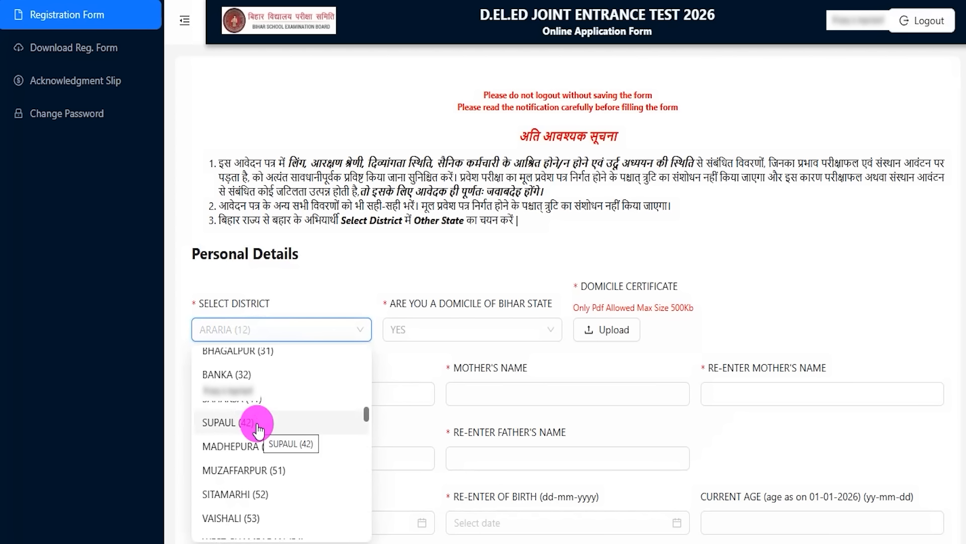
{"action": "left_click", "coordinate": [432, 306]}
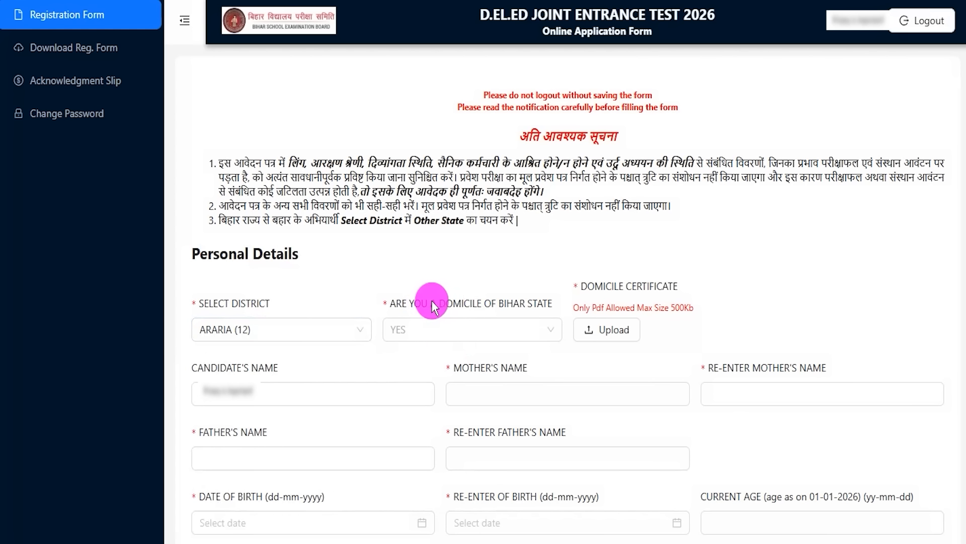
{"action": "left_click_drag", "start_coordinate": [432, 306], "coordinate": [508, 308]}
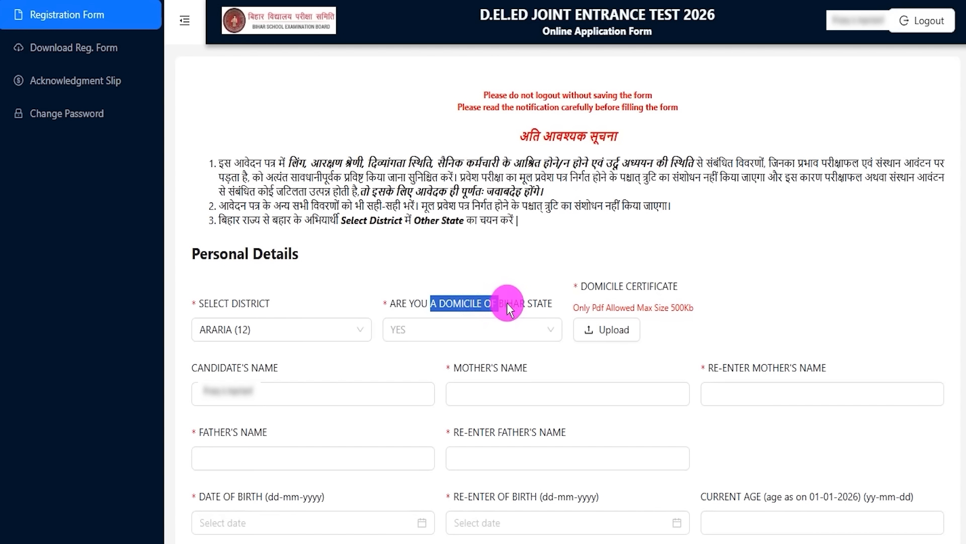
{"action": "key", "text": "ctrl+2"}
{"action": "left_click_drag", "start_coordinate": [637, 327], "coordinate": [705, 268]}
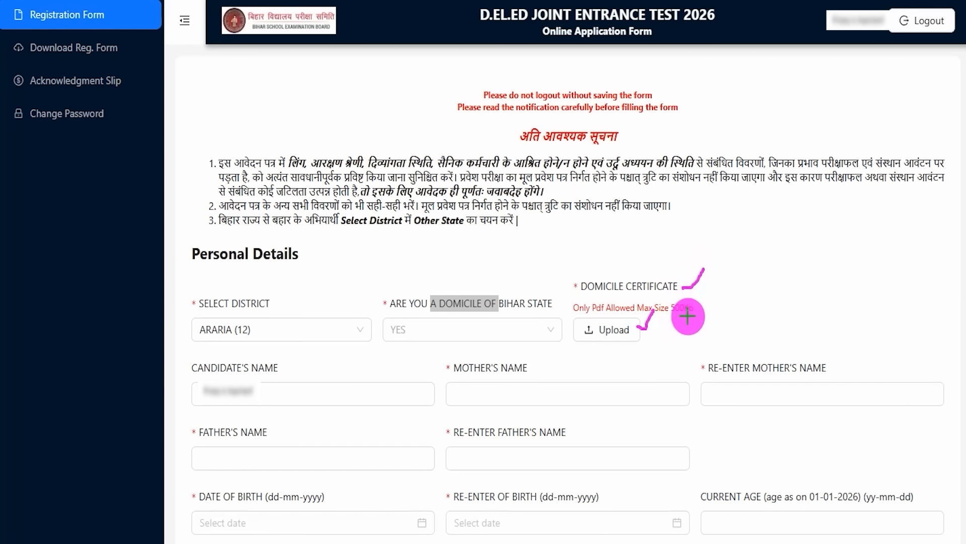
{"action": "left_click_drag", "start_coordinate": [673, 317], "coordinate": [707, 314]}
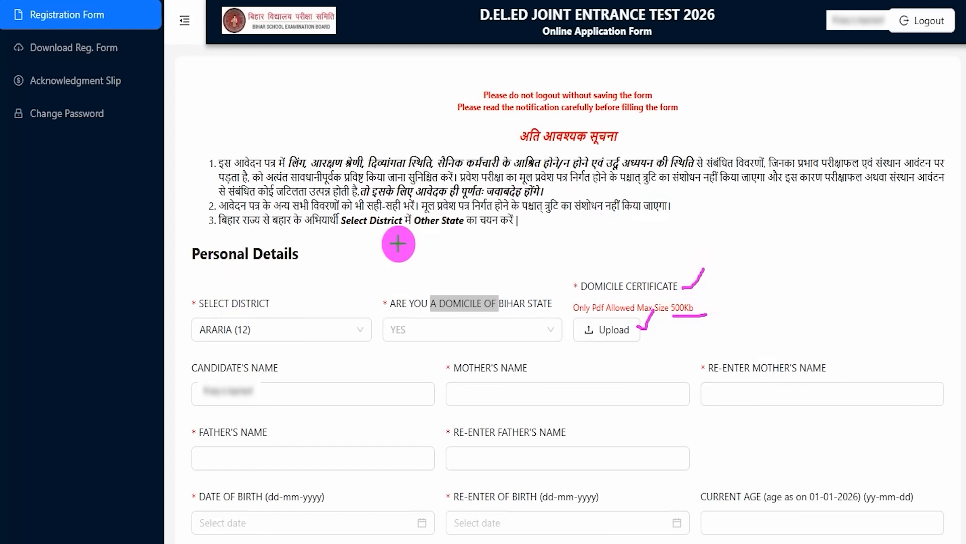
{"action": "key", "text": "Escape"}
- Review the candidate and parent name fields, both date of birth fields and the current age field
{"action": "left_click_drag", "start_coordinate": [197, 368], "coordinate": [507, 373]}
{"action": "left_click", "coordinate": [224, 393]}
{"action": "left_click", "coordinate": [227, 391]}
{"action": "left_click", "coordinate": [497, 389]}
{"action": "left_click_drag", "start_coordinate": [468, 431], "coordinate": [522, 448]}
{"action": "left_click", "coordinate": [511, 455]}
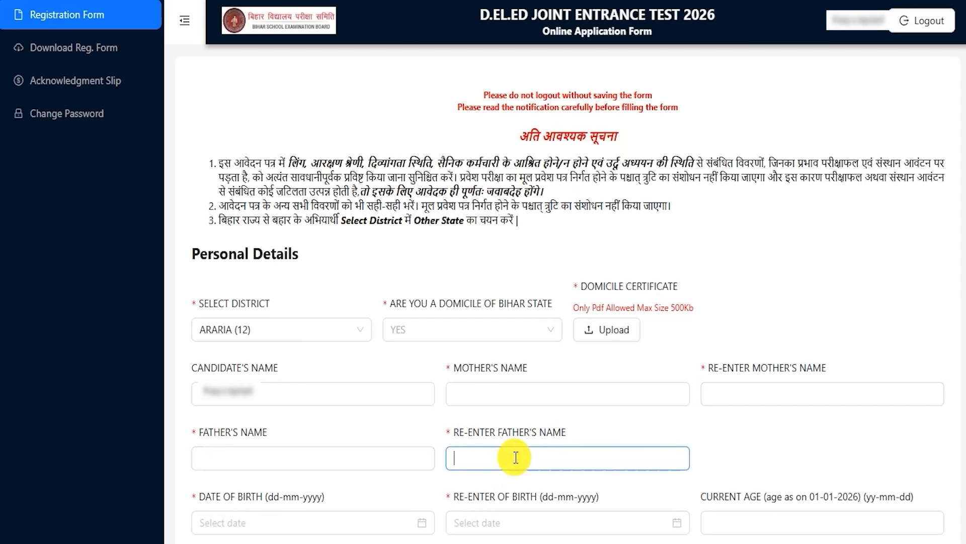
{"action": "left_click", "coordinate": [357, 516]}
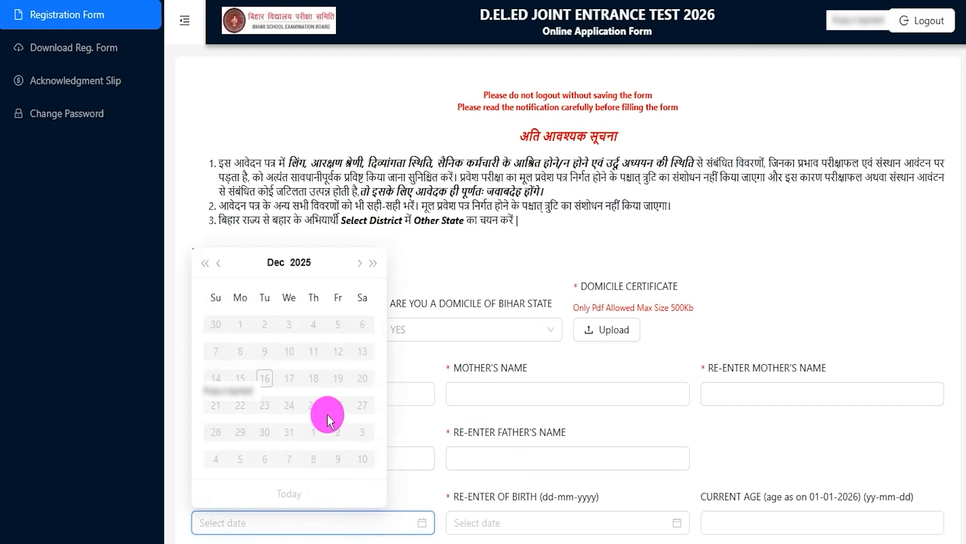
{"action": "left_click", "coordinate": [643, 521]}
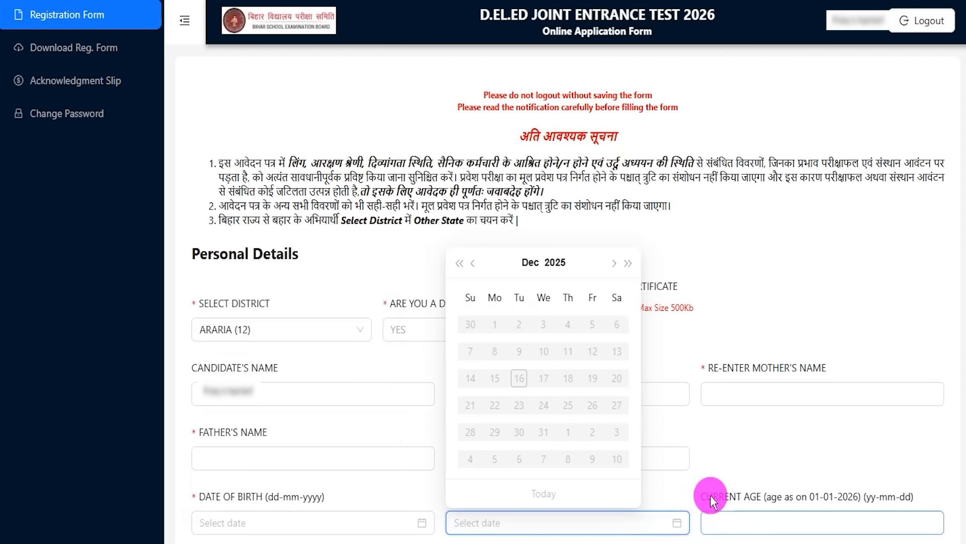
{"action": "left_click_drag", "start_coordinate": [713, 496], "coordinate": [767, 497]}
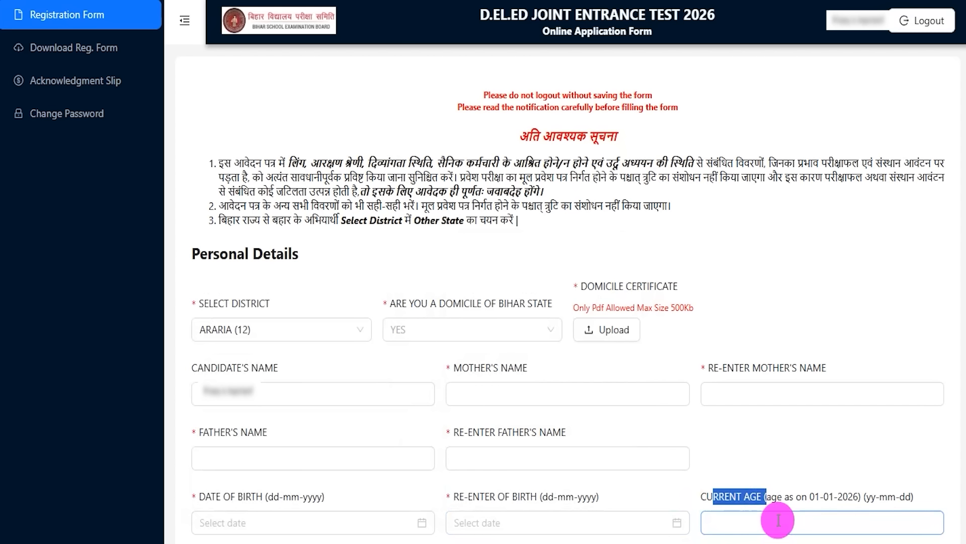
{"action": "left_click", "coordinate": [704, 493]}
- Set the candidate's gender to MALE in both the gender and re-enter gender fields
{"action": "scroll", "coordinate": [659, 491], "scroll_direction": "down", "scroll_amount": 7}
{"action": "left_click", "coordinate": [313, 213]}
{"action": "left_click", "coordinate": [302, 242]}
{"action": "left_click", "coordinate": [567, 213]}
{"action": "left_click", "coordinate": [553, 243]}
- Set the candidate's category to SC in both the category and re-enter category fields
{"action": "left_click", "coordinate": [313, 278]}
{"action": "left_click", "coordinate": [302, 397]}
{"action": "left_click", "coordinate": [567, 294]}
{"action": "left_click", "coordinate": [854, 291]}
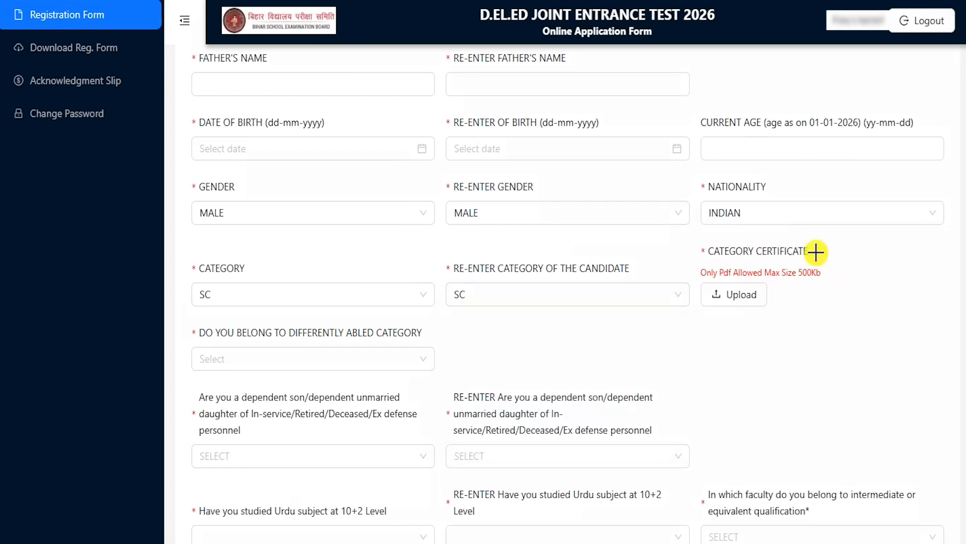
{"action": "left_click_drag", "start_coordinate": [816, 252], "coordinate": [853, 215]}
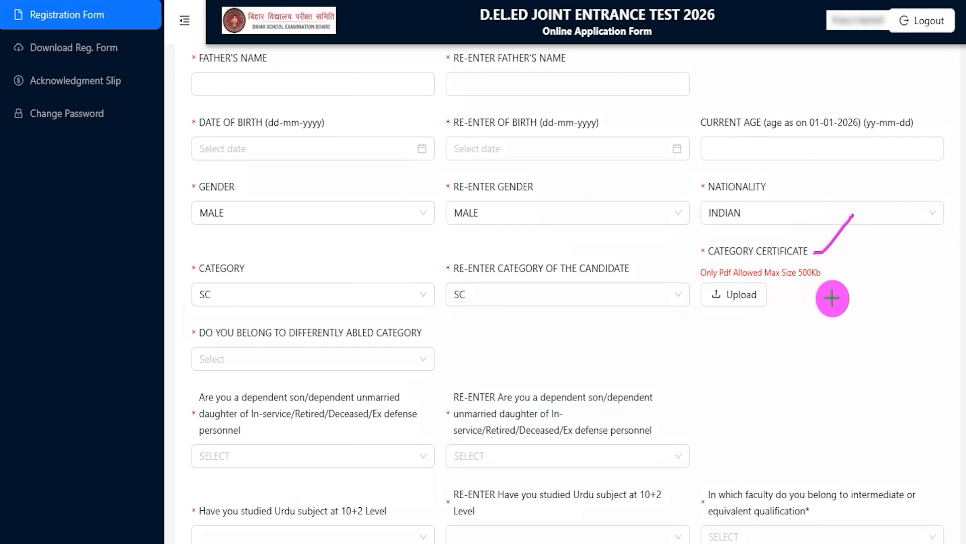
{"action": "mouse_move", "coordinate": [794, 280]}
{"action": "left_mouse_down"}
{"action": "mouse_move", "coordinate": [822, 280]}
{"action": "mouse_move", "coordinate": [764, 300]}
{"action": "mouse_move", "coordinate": [778, 311]}
{"action": "left_mouse_up"}
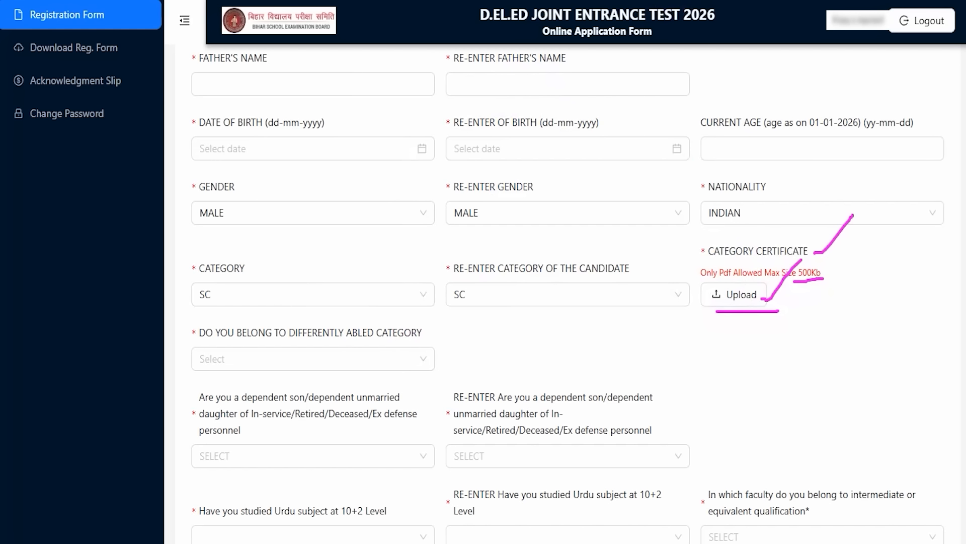
{"action": "key", "text": "Escape"}
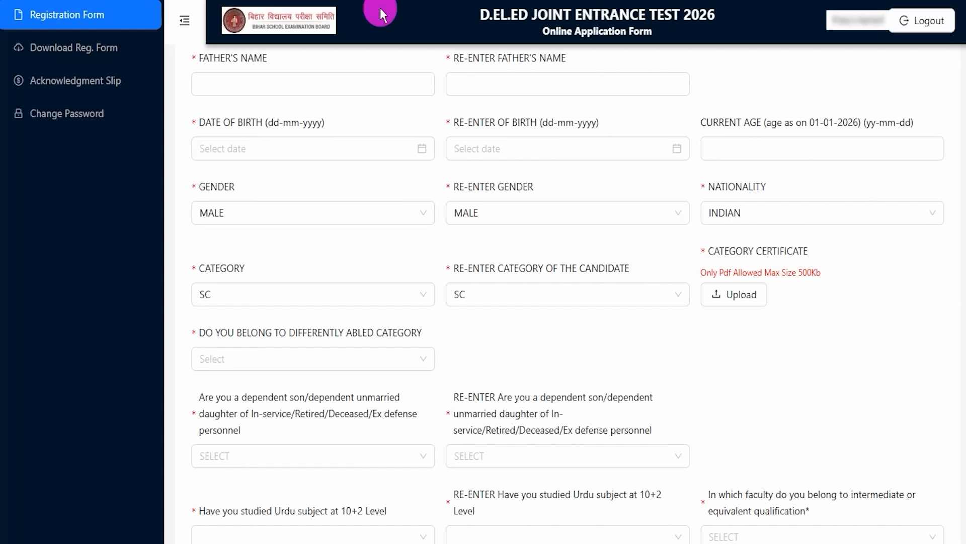
- Answer YES to belonging to the differently abled category and choose VISUALLY DISABLED as the type
{"action": "left_click", "coordinate": [292, 358]}
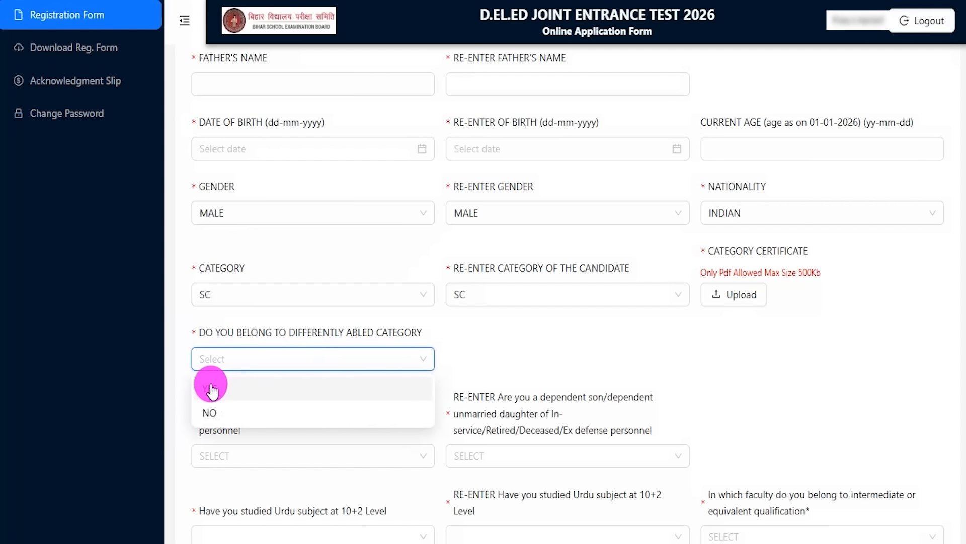
{"action": "left_click", "coordinate": [211, 386]}
{"action": "left_click", "coordinate": [483, 374]}
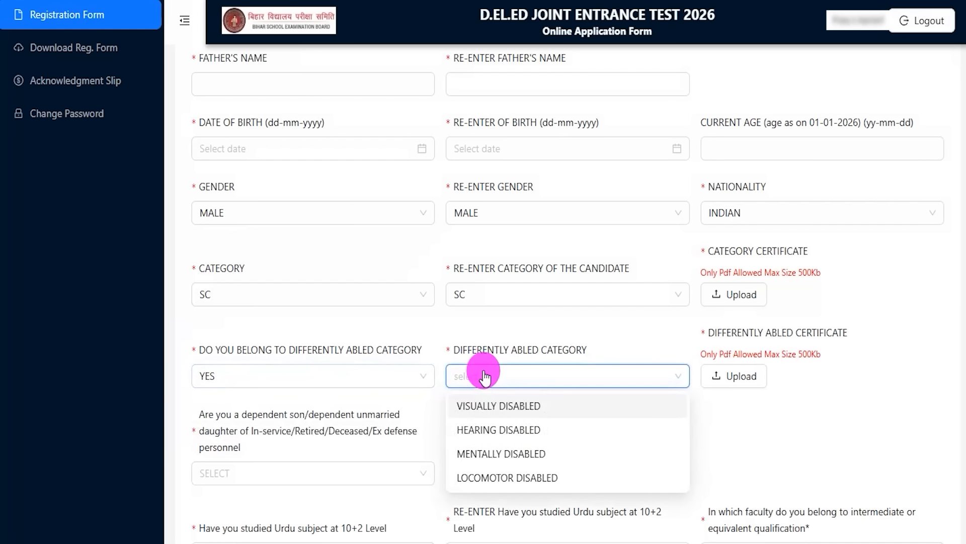
{"action": "left_click", "coordinate": [490, 406]}
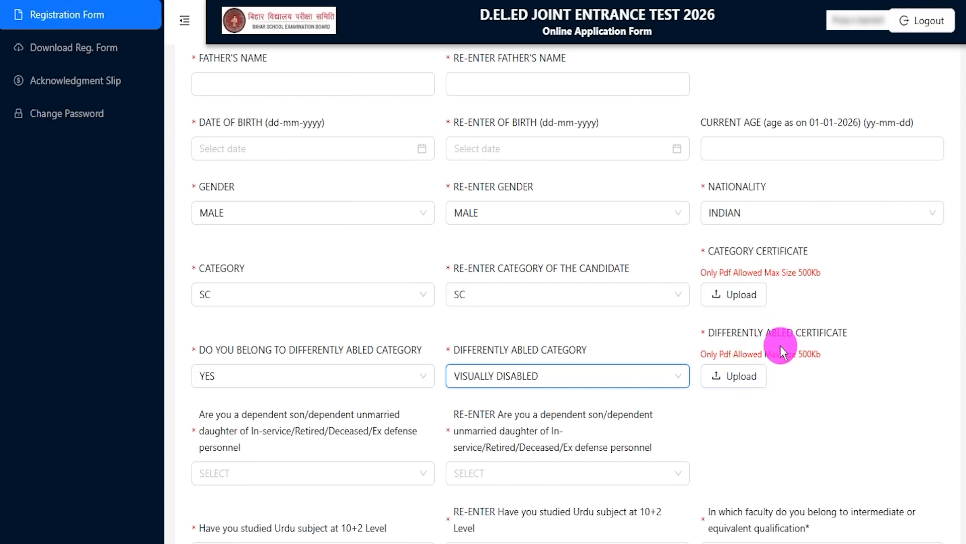
- Answer NO to belonging to the differently abled category and NO to both defense personnel dependent questions
{"action": "left_click", "coordinate": [312, 375]}
{"action": "left_click", "coordinate": [302, 425]}
{"action": "scroll", "coordinate": [328, 375], "scroll_direction": "down", "scroll_amount": 3}
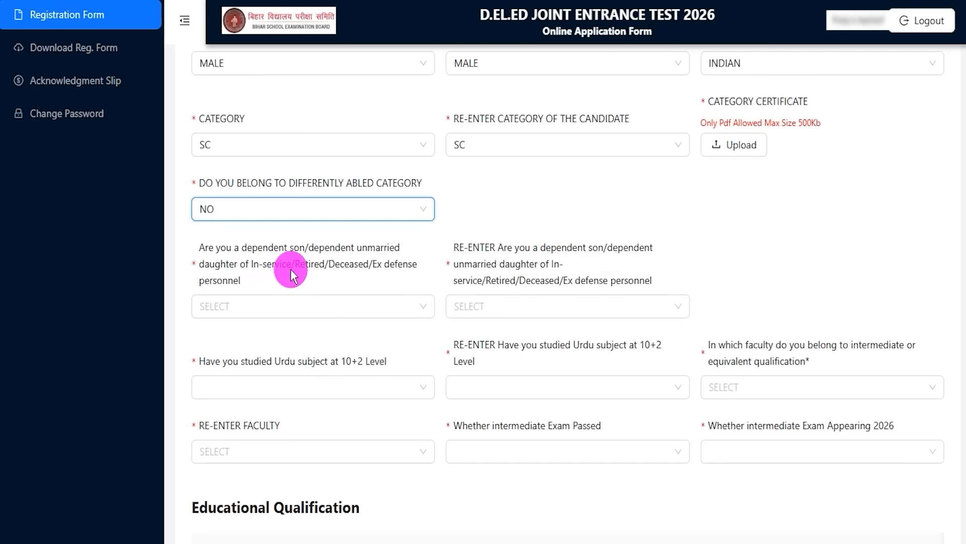
{"action": "left_click", "coordinate": [353, 306]}
{"action": "left_click", "coordinate": [217, 360]}
{"action": "left_click", "coordinate": [470, 306]}
{"action": "left_click", "coordinate": [470, 358]}
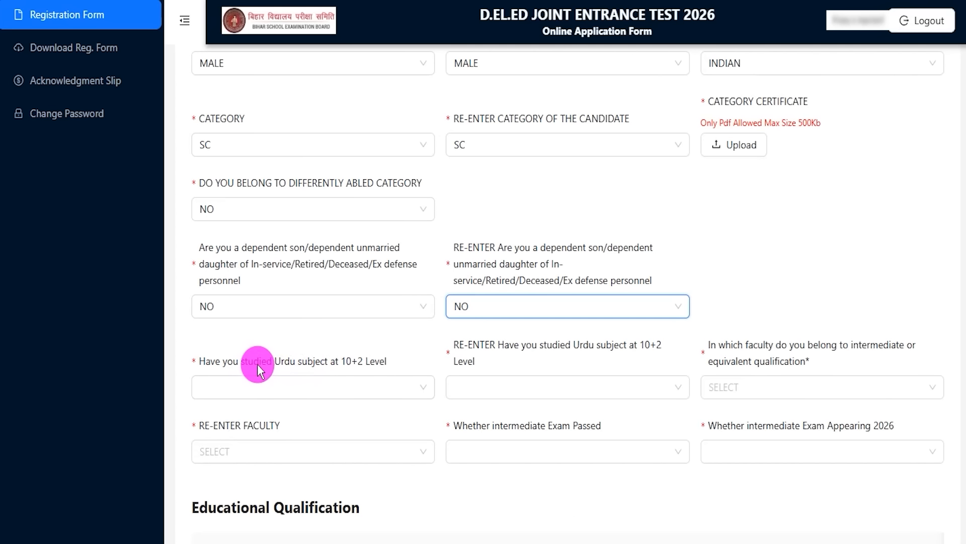
- Answer NO to having studied Urdu at 10+2 level, in both the original and the re-enter field
{"action": "left_click_drag", "start_coordinate": [219, 366], "coordinate": [259, 388]}
{"action": "left_click", "coordinate": [259, 388]}
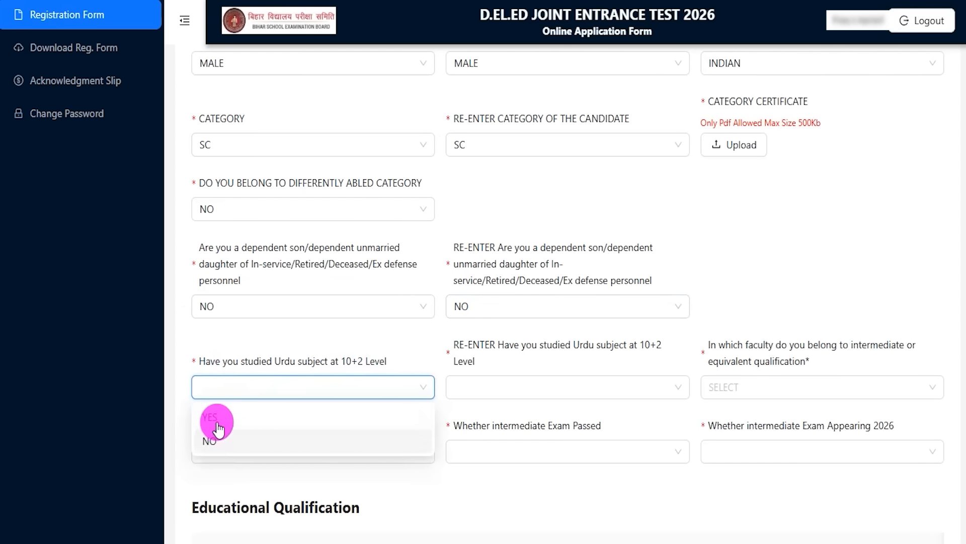
{"action": "left_click", "coordinate": [218, 423]}
{"action": "left_click", "coordinate": [308, 386]}
{"action": "left_click", "coordinate": [237, 440]}
{"action": "left_click", "coordinate": [533, 387]}
{"action": "left_click", "coordinate": [463, 439]}
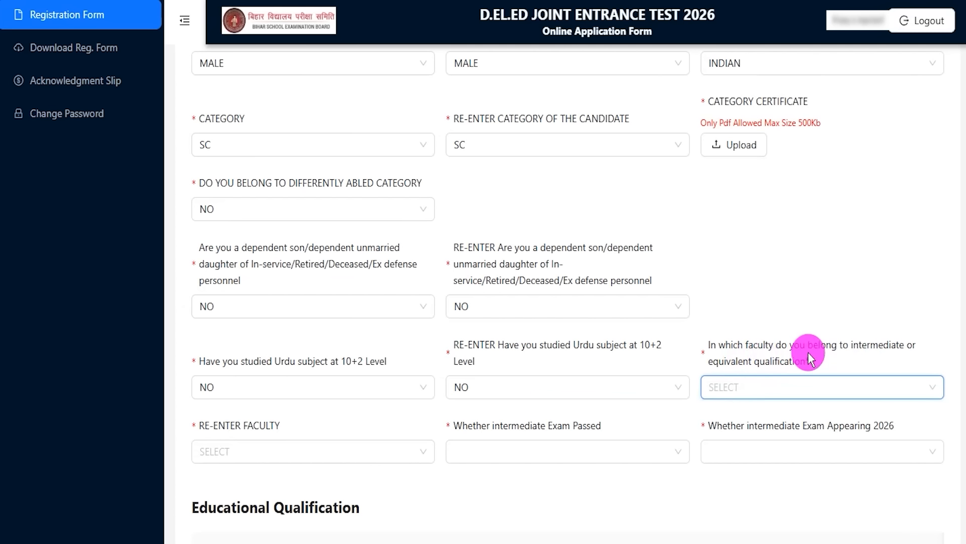
- Set the intermediate faculty and its re-entry to SCIENCE, and answer YES to the intermediate exam being passed
{"action": "left_click_drag", "start_coordinate": [854, 343], "coordinate": [868, 343]}
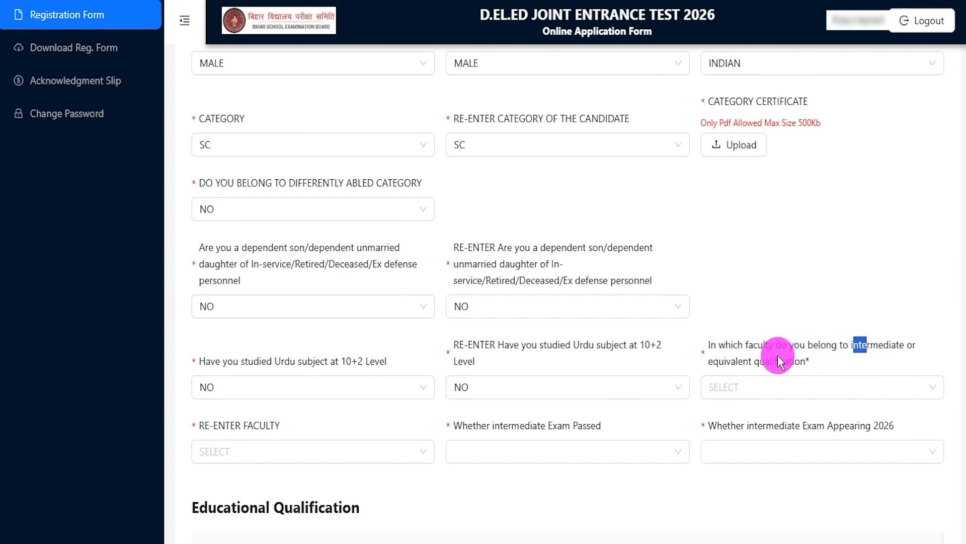
{"action": "left_click_drag", "start_coordinate": [744, 347], "coordinate": [763, 351]}
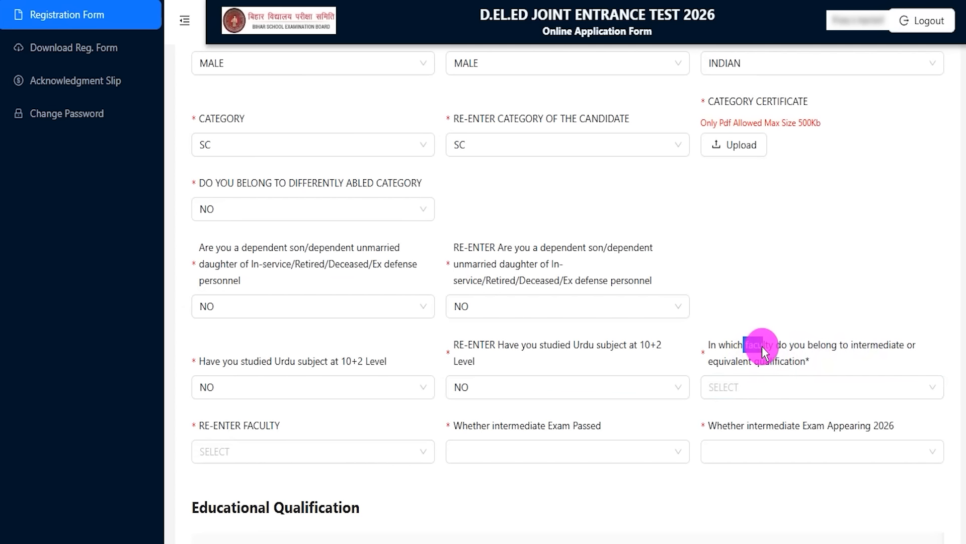
{"action": "left_click", "coordinate": [742, 389]}
{"action": "left_click", "coordinate": [729, 416]}
{"action": "left_click", "coordinate": [312, 451]}
{"action": "left_click", "coordinate": [216, 481]}
{"action": "left_click", "coordinate": [531, 449]}
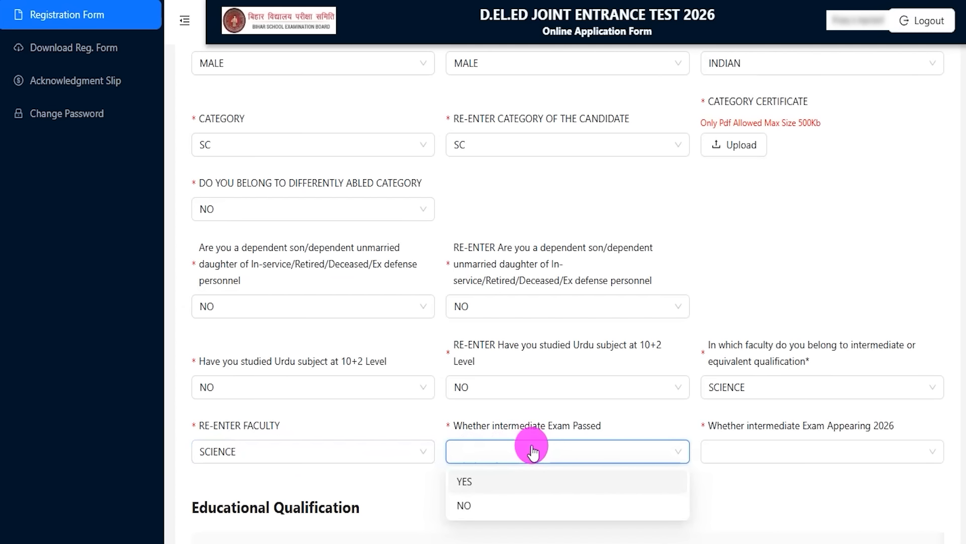
{"action": "left_click", "coordinate": [473, 481]}
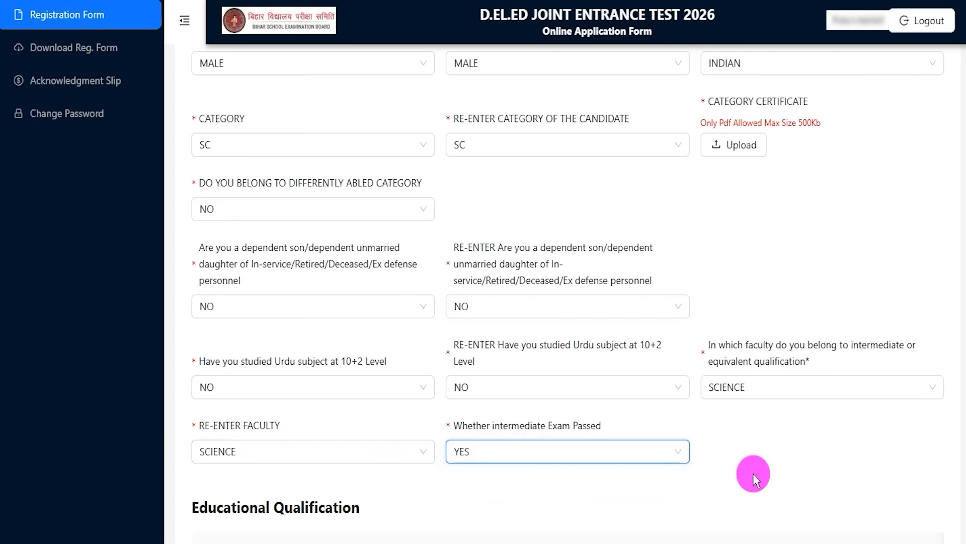
{"action": "scroll", "coordinate": [389, 406], "scroll_direction": "down", "scroll_amount": 5}
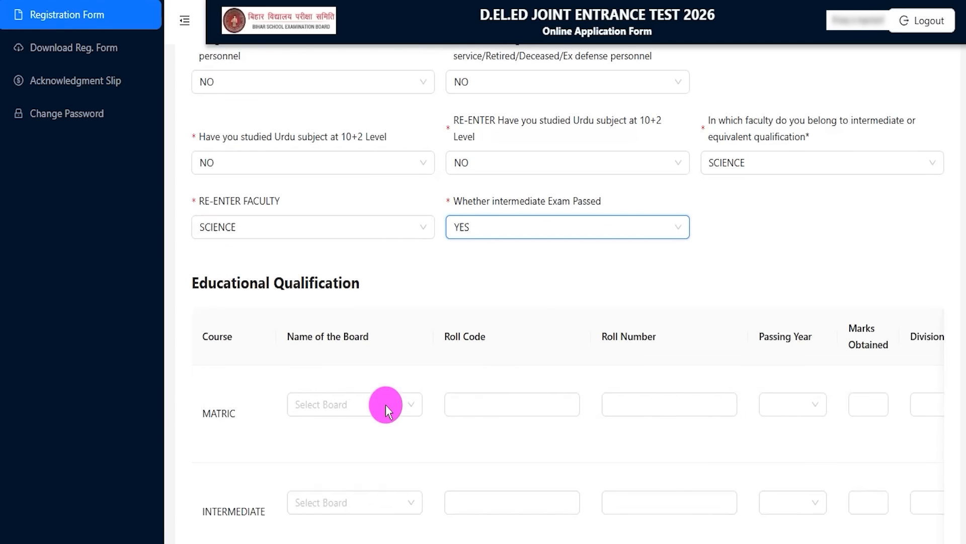
{"action": "left_click_drag", "start_coordinate": [208, 283], "coordinate": [313, 283]}
{"action": "left_click", "coordinate": [390, 446]}
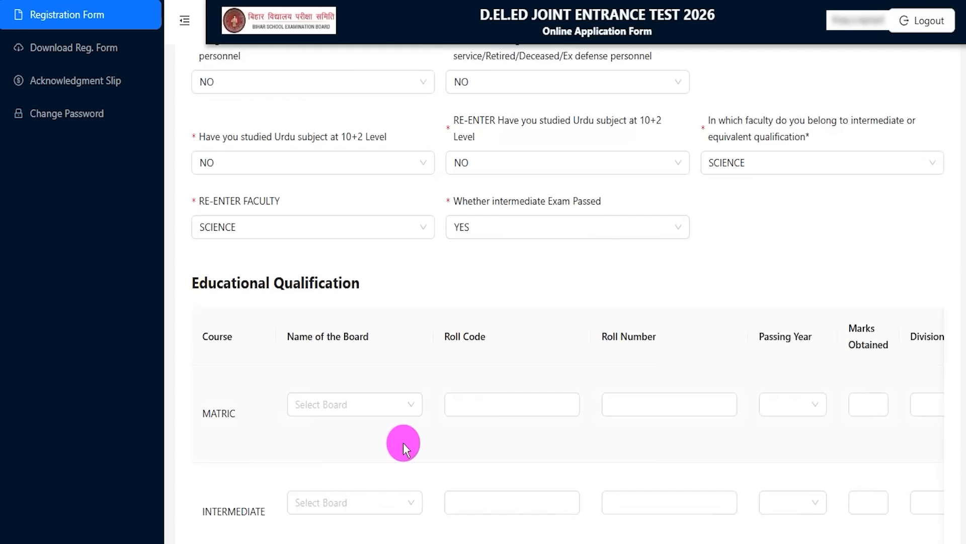
{"action": "scroll", "coordinate": [402, 443], "scroll_direction": "down", "scroll_amount": 1}
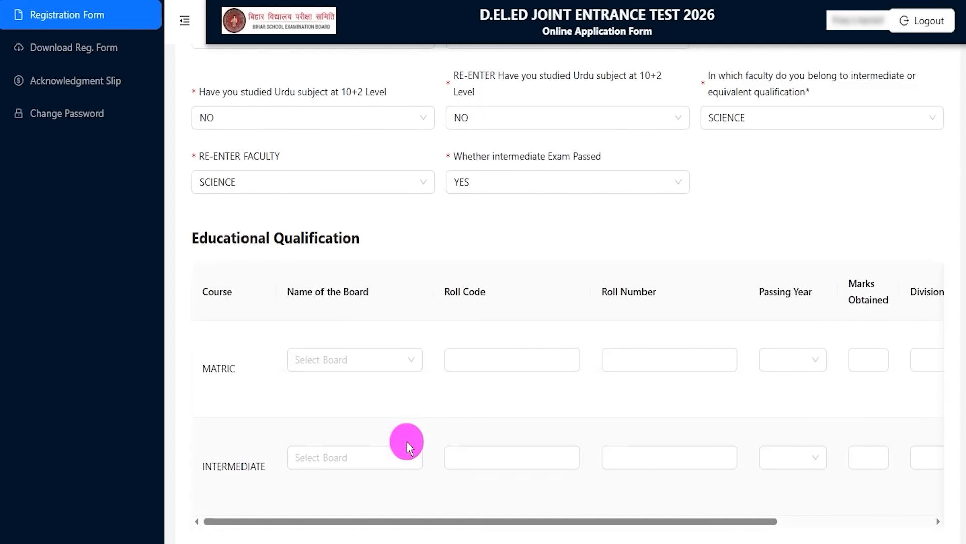
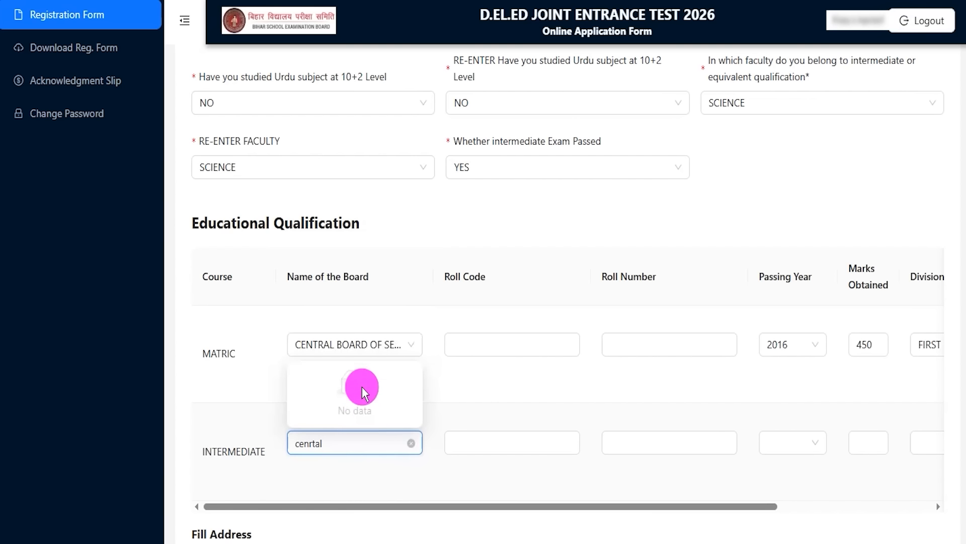
- Shorten the board search in the Intermediate row to "cen" and choose the "CENTRAL BOARD OF SEC..." option
{"action": "key", "text": "BackSpace"}
{"action": "key", "text": "BackSpace"}
{"action": "key", "text": "BackSpace"}
{"action": "key", "text": "BackSpace"}
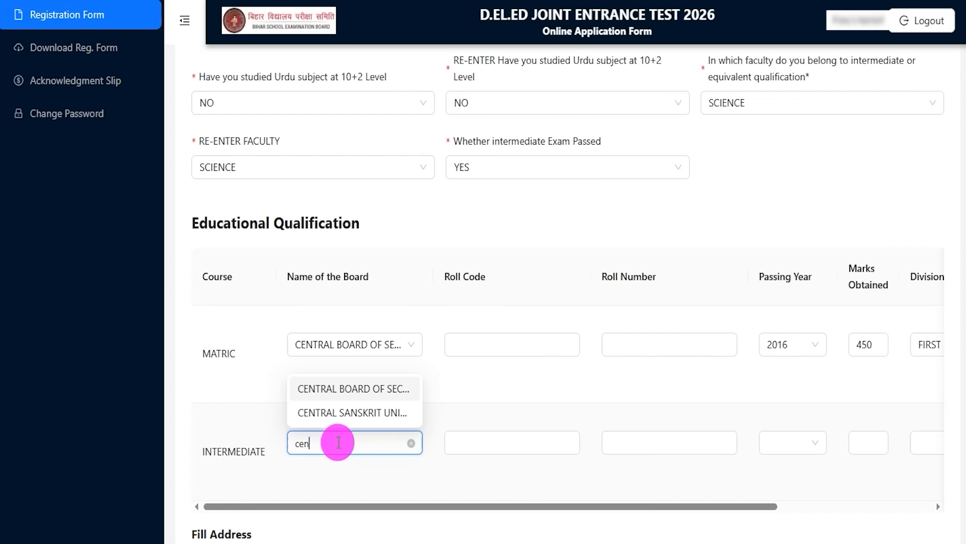
{"action": "left_click", "coordinate": [359, 388]}
{"action": "left_click", "coordinate": [490, 445]}
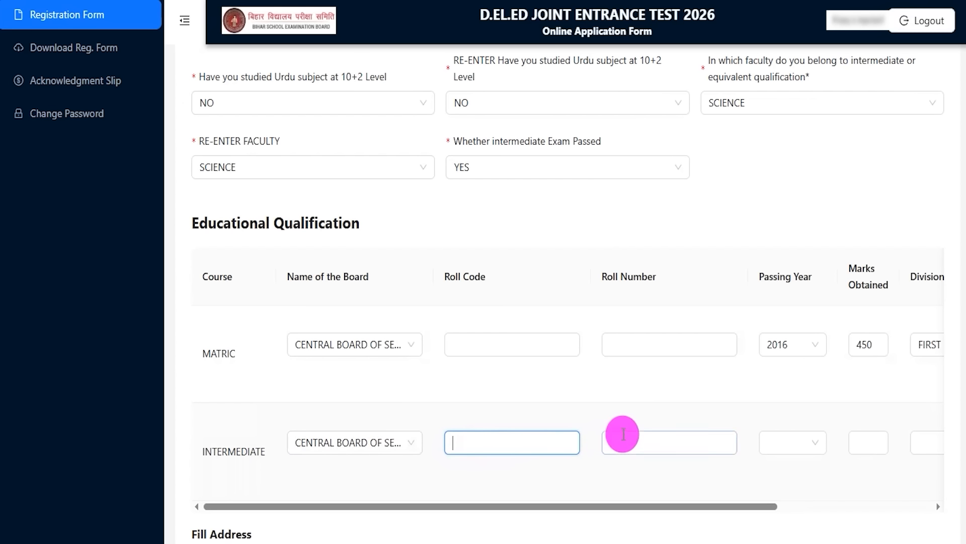
- Complete the Intermediate row with passing year 2019, marks obtained 500, division FIRST and percentage 90.00
{"action": "left_click", "coordinate": [793, 442]}
{"action": "left_click", "coordinate": [869, 443]}
{"action": "type", "text": "50090.00"}
- Check the file type and size limit for the Intermediate row's document upload
{"action": "left_click_drag", "start_coordinate": [872, 423], "coordinate": [925, 435]}
{"action": "left_click", "coordinate": [903, 435]}
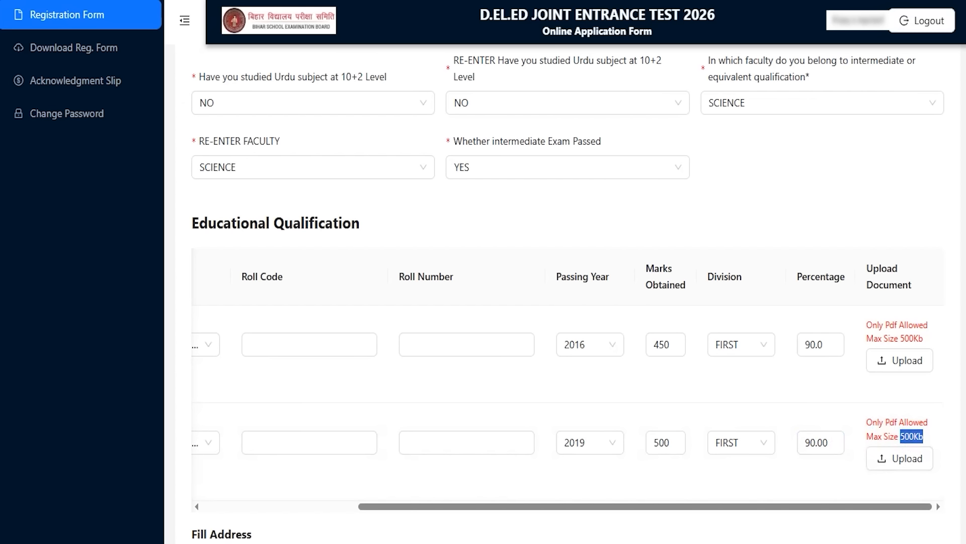
{"action": "left_click", "coordinate": [907, 461]}
{"action": "left_click_drag", "start_coordinate": [705, 506], "coordinate": [503, 507]}
- Examine the permanent and correspondence address fields, including district, state, pin code and the option for both addresses being the same
{"action": "scroll", "coordinate": [453, 377], "scroll_direction": "down", "scroll_amount": 7}
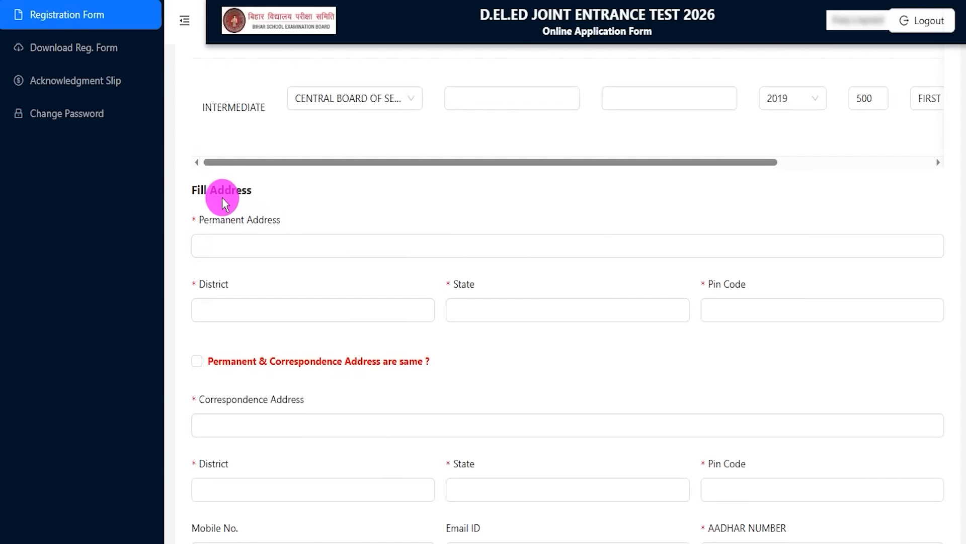
{"action": "left_click_drag", "start_coordinate": [202, 191], "coordinate": [268, 223]}
{"action": "left_click", "coordinate": [271, 245]}
{"action": "left_click", "coordinate": [290, 309]}
{"action": "left_click", "coordinate": [496, 312]}
{"action": "left_click", "coordinate": [704, 310]}
{"action": "left_click_drag", "start_coordinate": [201, 400], "coordinate": [280, 401]}
{"action": "left_click", "coordinate": [305, 425]}
{"action": "left_click_drag", "start_coordinate": [293, 224], "coordinate": [335, 188]}
{"action": "left_click_drag", "start_coordinate": [270, 409], "coordinate": [319, 409]}
{"action": "left_click_drag", "start_coordinate": [195, 359], "coordinate": [227, 326]}
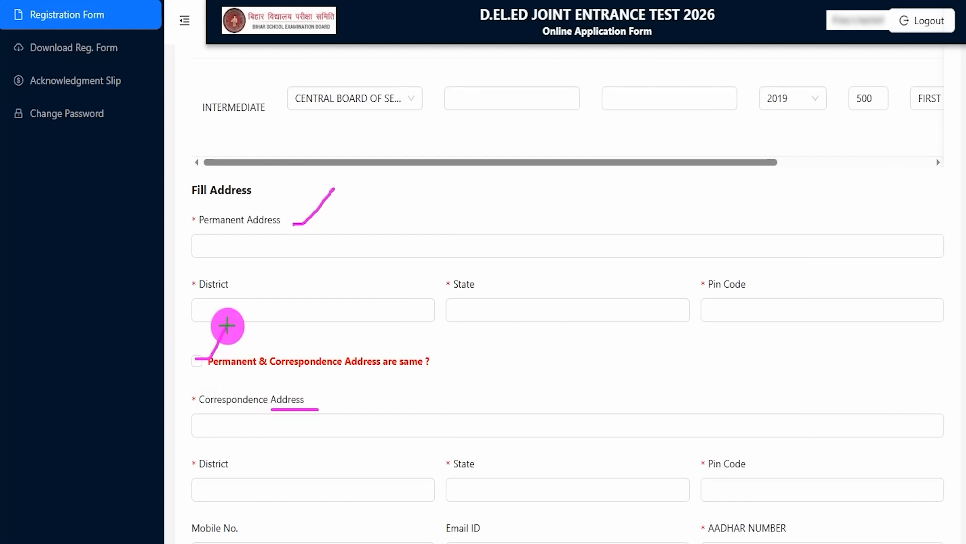
{"action": "left_click_drag", "start_coordinate": [330, 402], "coordinate": [370, 401]}
{"action": "left_click_drag", "start_coordinate": [243, 241], "coordinate": [288, 196]}
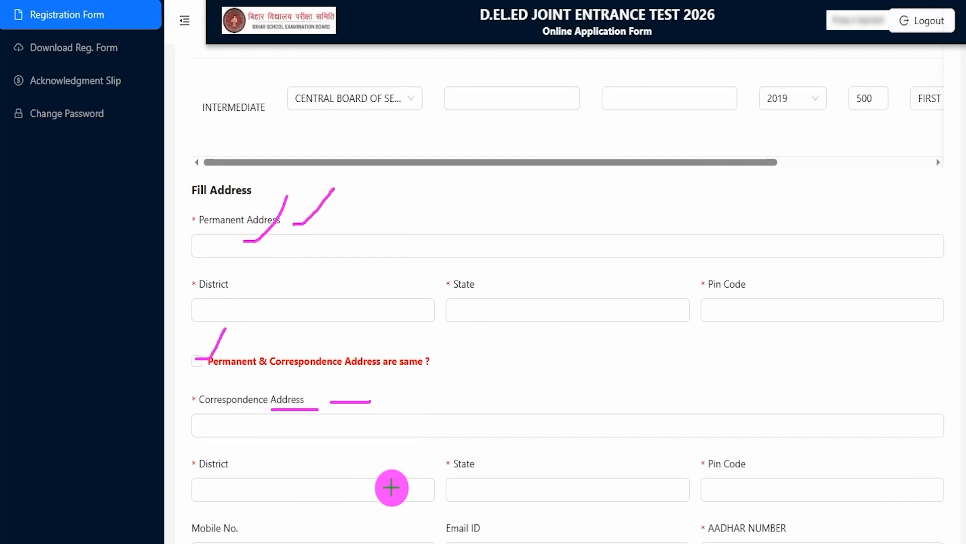
{"action": "left_click_drag", "start_coordinate": [793, 492], "coordinate": [804, 483]}
{"action": "key", "text": "Escape"}
- Examine the Aadhar number field and the declaration for candidates without an Aadhar number
{"action": "scroll", "coordinate": [804, 483], "scroll_direction": "down", "scroll_amount": 8}
{"action": "key", "text": "ctrl+2"}
{"action": "left_click_drag", "start_coordinate": [793, 81], "coordinate": [819, 60]}
{"action": "left_click_drag", "start_coordinate": [193, 122], "coordinate": [216, 101]}
- Examine the dimension, file size and format requirements for the photograph and signature uploads, and the confirmation declaration
{"action": "left_click_drag", "start_coordinate": [296, 174], "coordinate": [328, 134]}
{"action": "left_click_drag", "start_coordinate": [403, 203], "coordinate": [445, 203]}
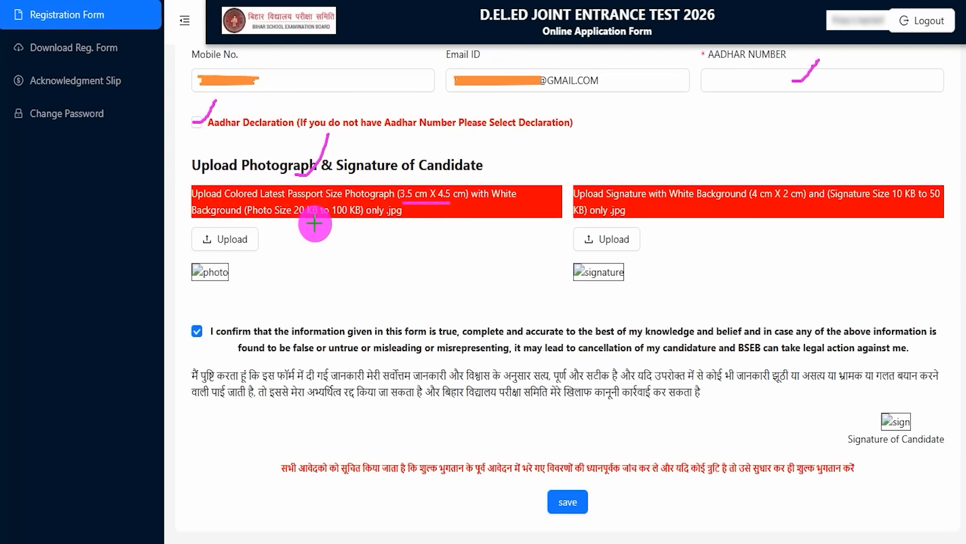
{"action": "mouse_move", "coordinate": [301, 223]}
{"action": "left_mouse_down"}
{"action": "mouse_move", "coordinate": [360, 222]}
{"action": "mouse_move", "coordinate": [411, 201]}
{"action": "left_mouse_up"}
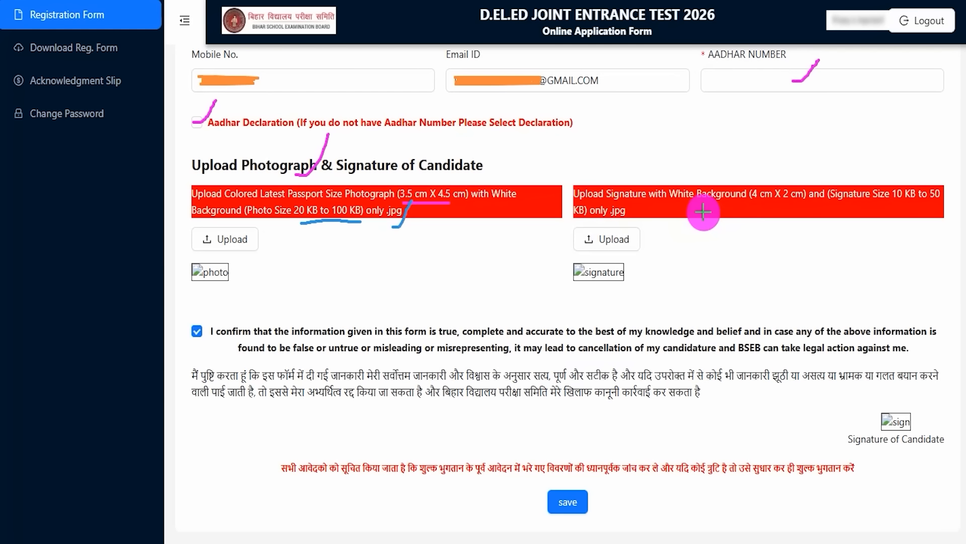
{"action": "left_click_drag", "start_coordinate": [752, 201], "coordinate": [797, 204]}
{"action": "left_click_drag", "start_coordinate": [896, 204], "coordinate": [946, 200]}
{"action": "left_click_drag", "start_coordinate": [634, 215], "coordinate": [657, 193]}
{"action": "left_click_drag", "start_coordinate": [246, 247], "coordinate": [265, 229]}
{"action": "left_click_drag", "start_coordinate": [631, 242], "coordinate": [649, 229]}
{"action": "left_click_drag", "start_coordinate": [281, 280], "coordinate": [343, 281]}
{"action": "left_click_drag", "start_coordinate": [658, 274], "coordinate": [716, 274]}
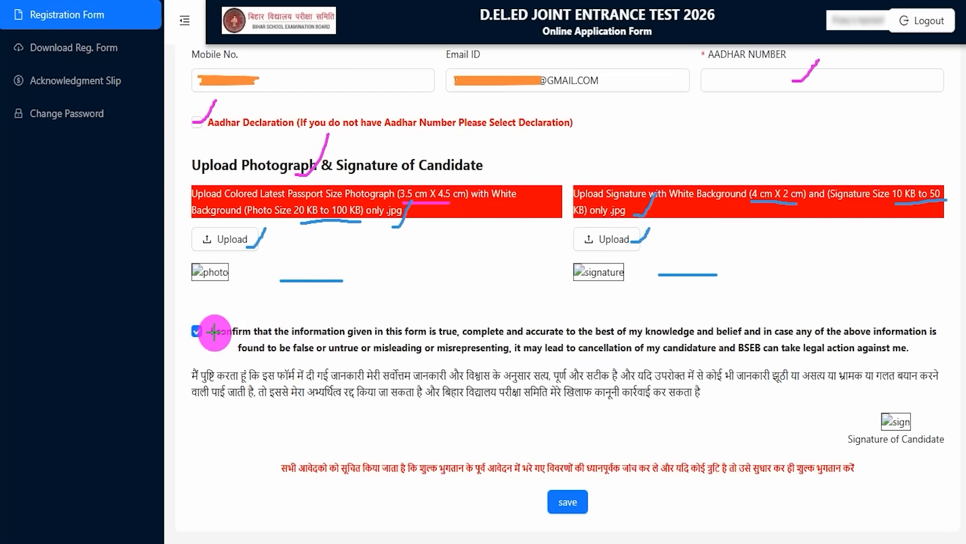
{"action": "left_click_drag", "start_coordinate": [201, 334], "coordinate": [215, 324]}
- Review the application preview's fee notice and available actions, and proceed to the registration fee payment
{"action": "left_click_drag", "start_coordinate": [403, 316], "coordinate": [449, 265]}
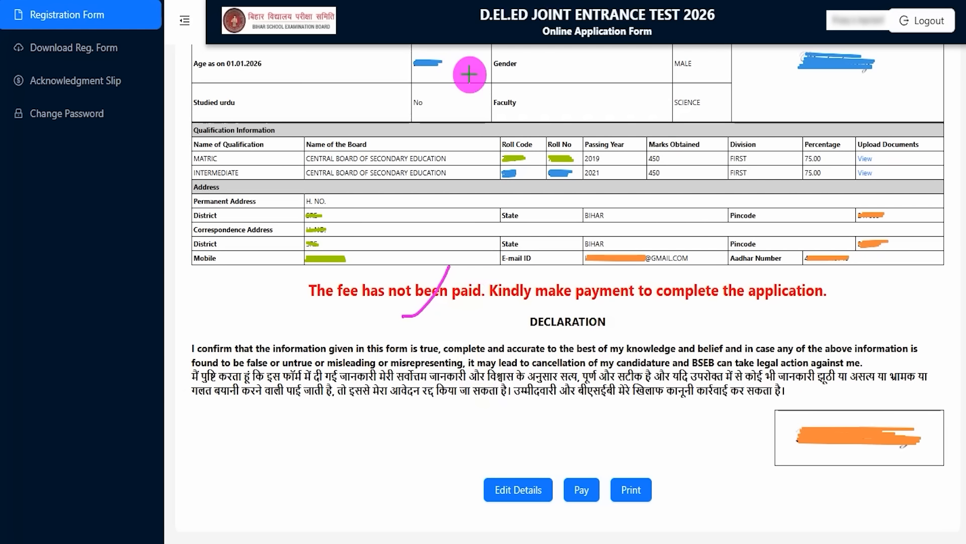
{"action": "left_click_drag", "start_coordinate": [368, 424], "coordinate": [480, 482]}
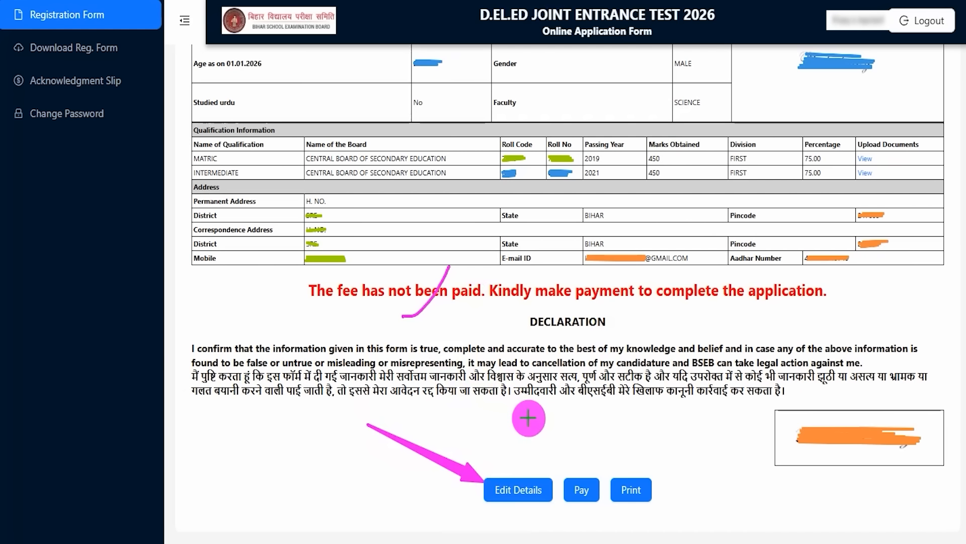
{"action": "left_click_drag", "start_coordinate": [749, 412], "coordinate": [655, 482]}
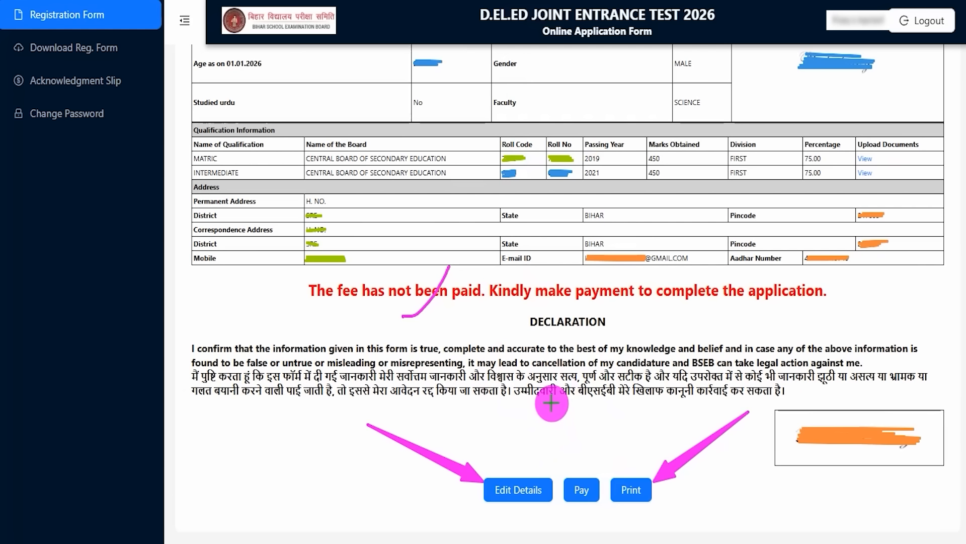
{"action": "left_click_drag", "start_coordinate": [551, 400], "coordinate": [579, 473]}
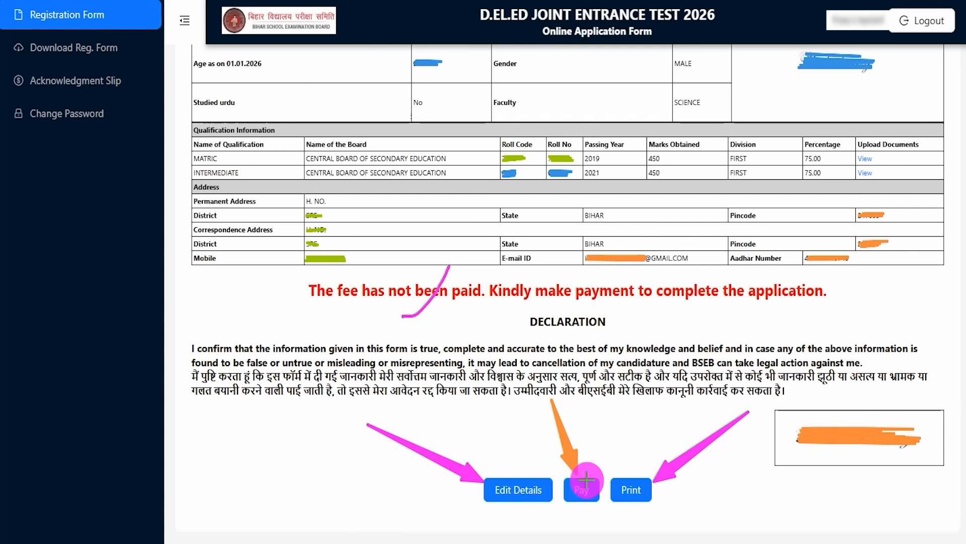
{"action": "left_click", "coordinate": [584, 486]}
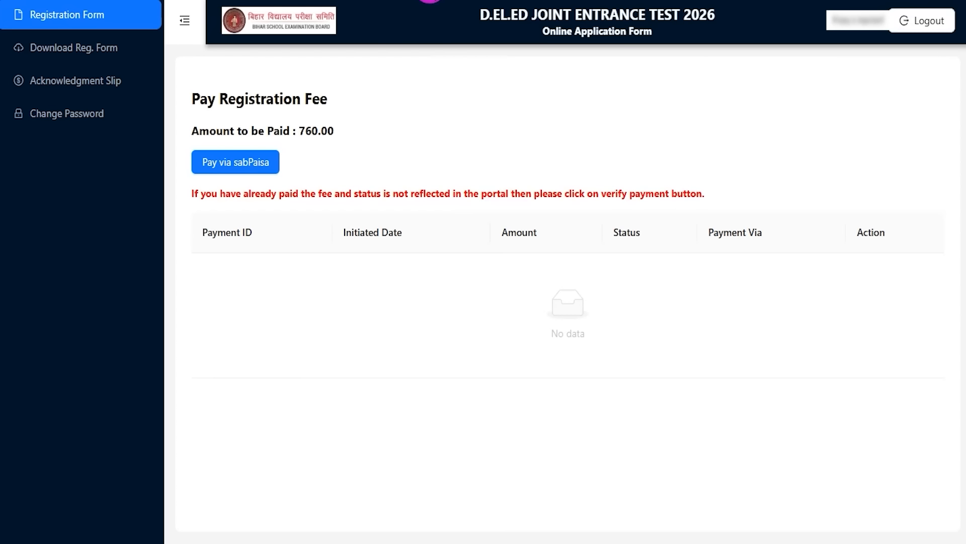
- Check the registration fee amount and start the payment via sabPaisa
{"action": "left_click_drag", "start_coordinate": [415, 97], "coordinate": [449, 55]}
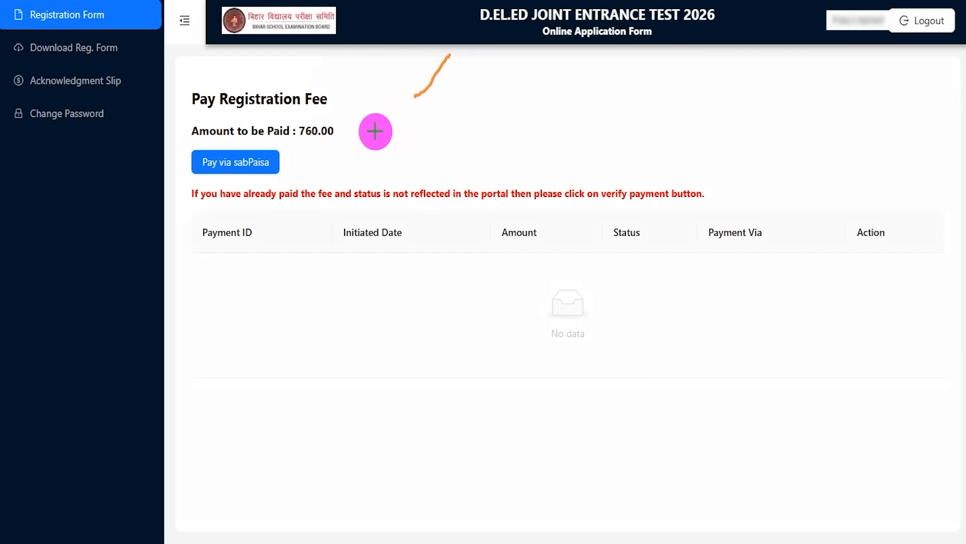
{"action": "mouse_move", "coordinate": [352, 123]}
{"action": "left_mouse_down"}
{"action": "mouse_move", "coordinate": [322, 114]}
{"action": "mouse_move", "coordinate": [287, 138]}
{"action": "mouse_move", "coordinate": [355, 125]}
{"action": "left_mouse_up"}
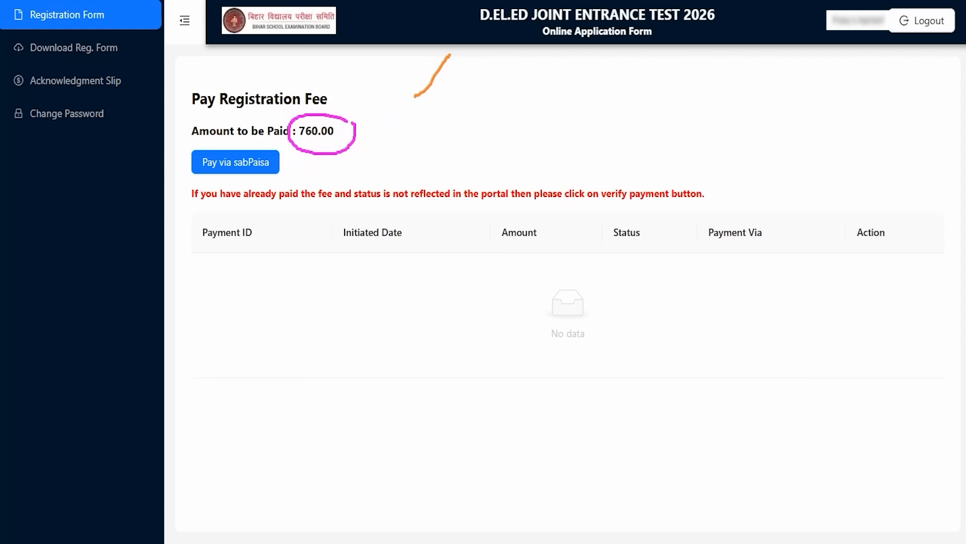
{"action": "left_click_drag", "start_coordinate": [423, 172], "coordinate": [316, 170]}
{"action": "left_click", "coordinate": [248, 162]}
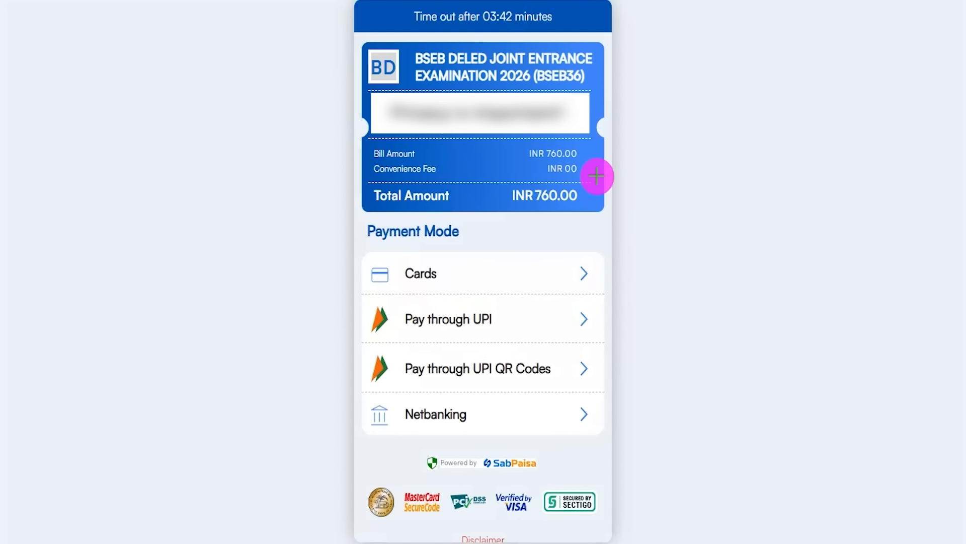
- Examine the bill summary and the available payment modes on the checkout page
{"action": "left_click_drag", "start_coordinate": [609, 121], "coordinate": [638, 96]}
{"action": "left_click_drag", "start_coordinate": [484, 276], "coordinate": [521, 243]}
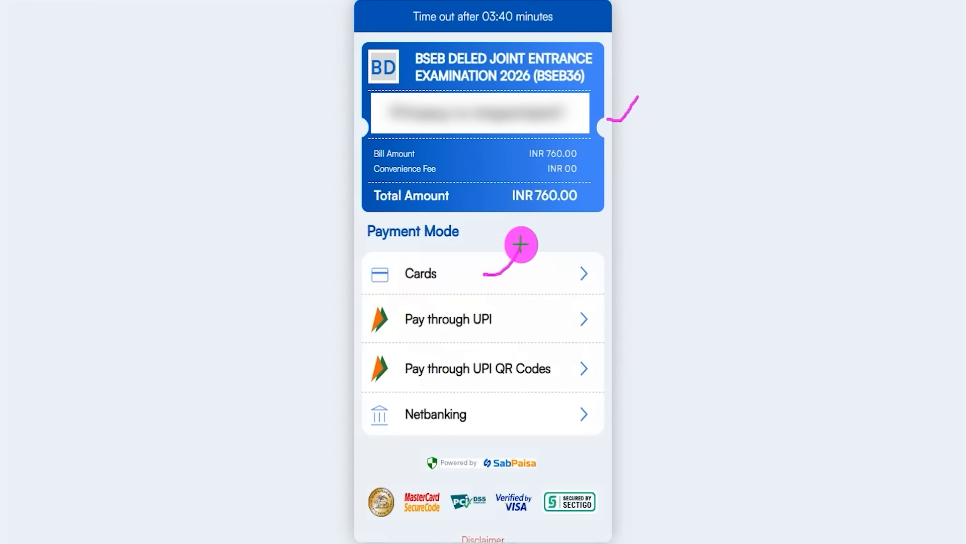
{"action": "left_click_drag", "start_coordinate": [514, 318], "coordinate": [535, 295]}
{"action": "left_click_drag", "start_coordinate": [547, 377], "coordinate": [556, 378]}
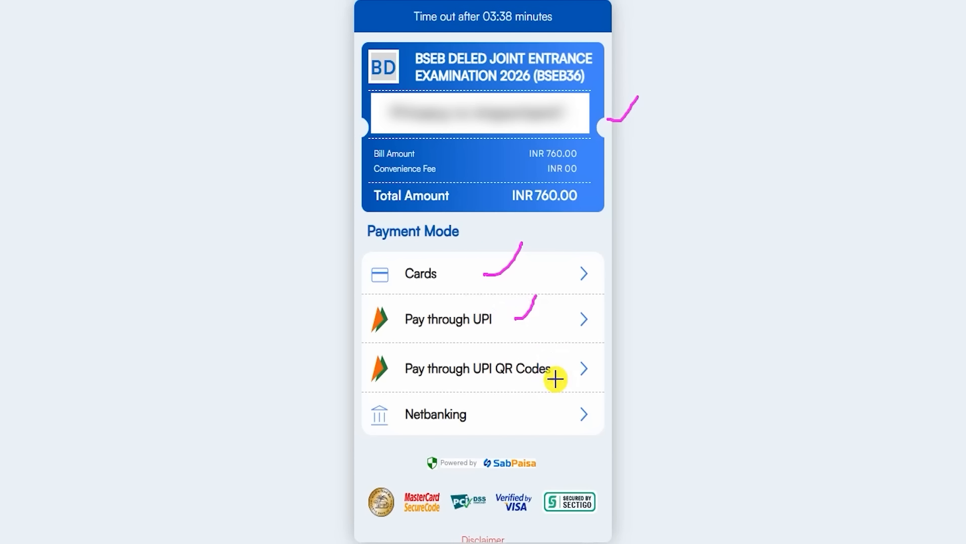